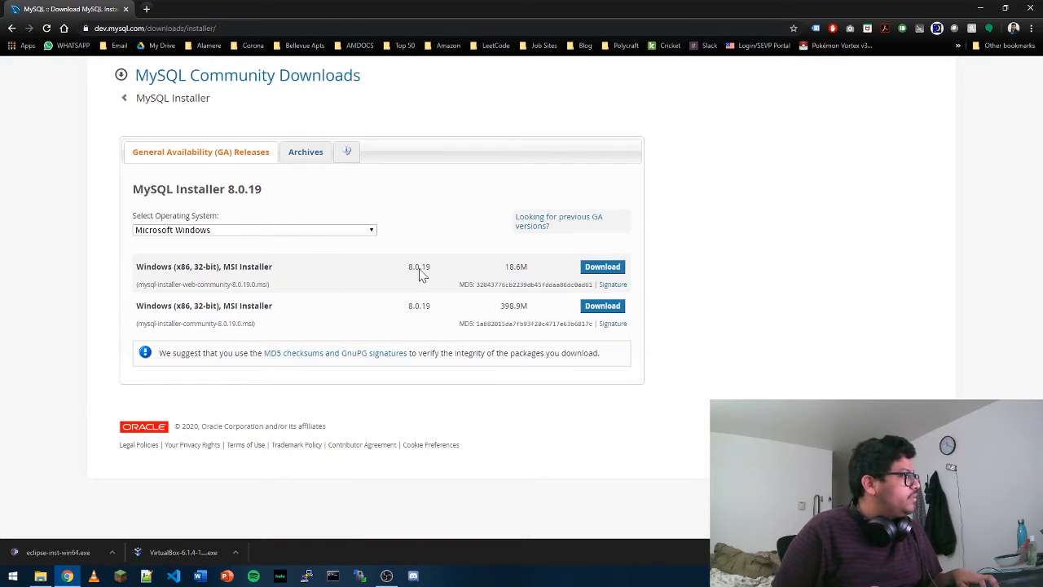
Download the full MySQL Installer community MSI 8.0.18 for Windows from the archives and save it to Downloads.
{"action": "left_click", "coordinate": [301, 156]}
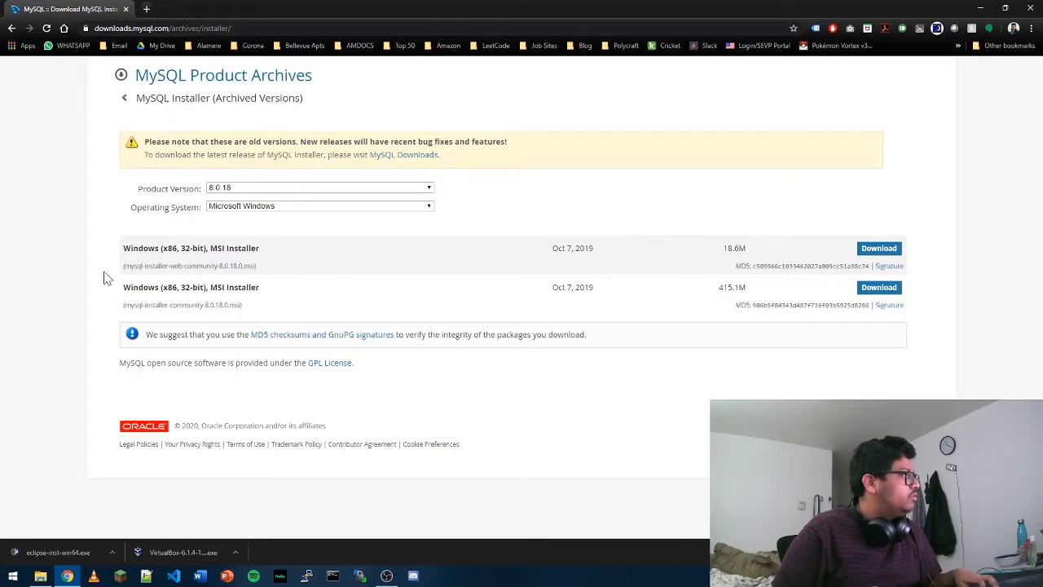
{"action": "left_click", "coordinate": [884, 290]}
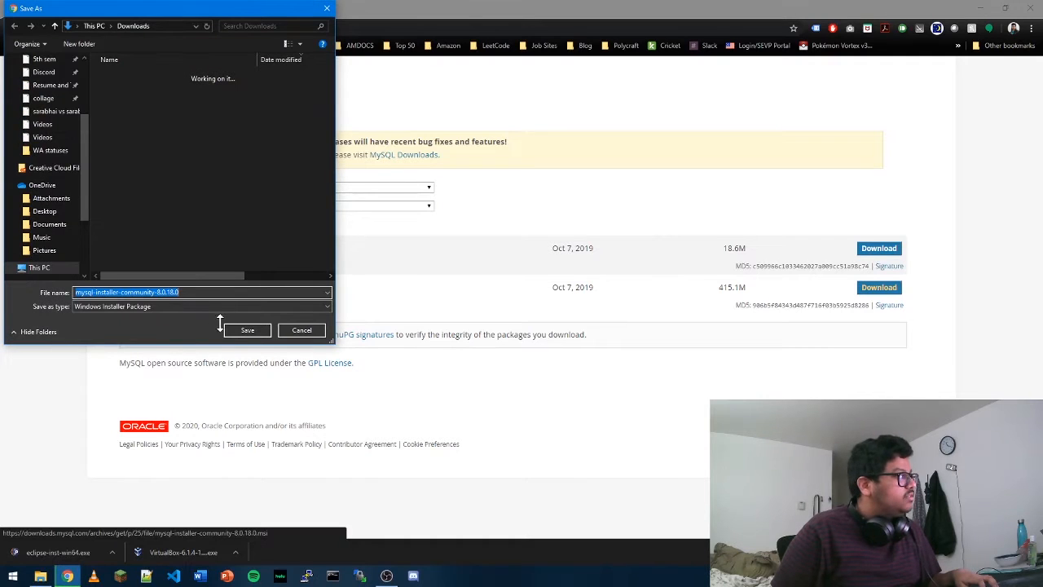
{"action": "left_click", "coordinate": [254, 334]}
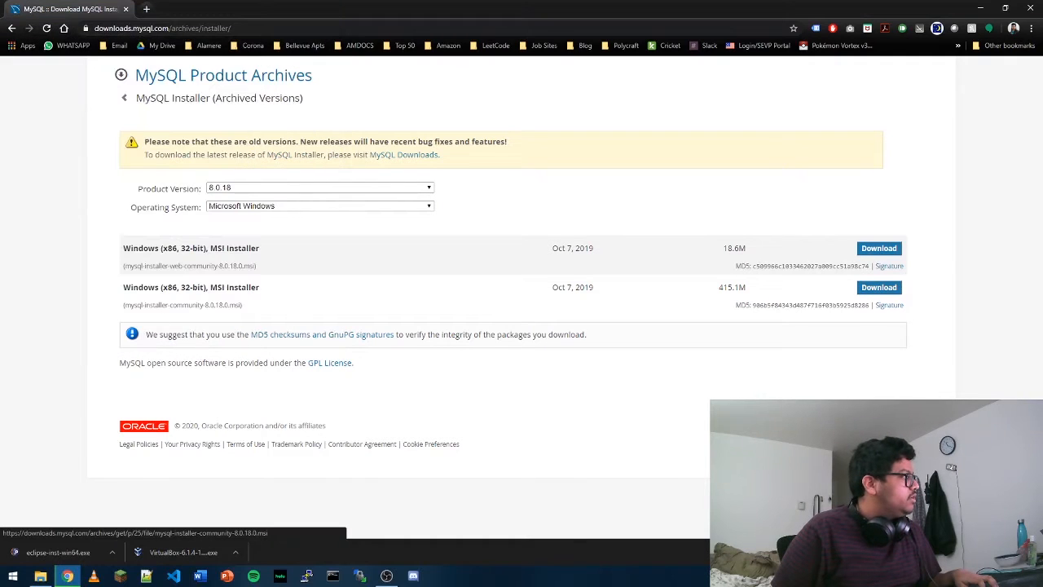
Browse the current, previous GA and archived MySQL Installer versions on the download pages.
{"action": "left_click", "coordinate": [417, 158]}
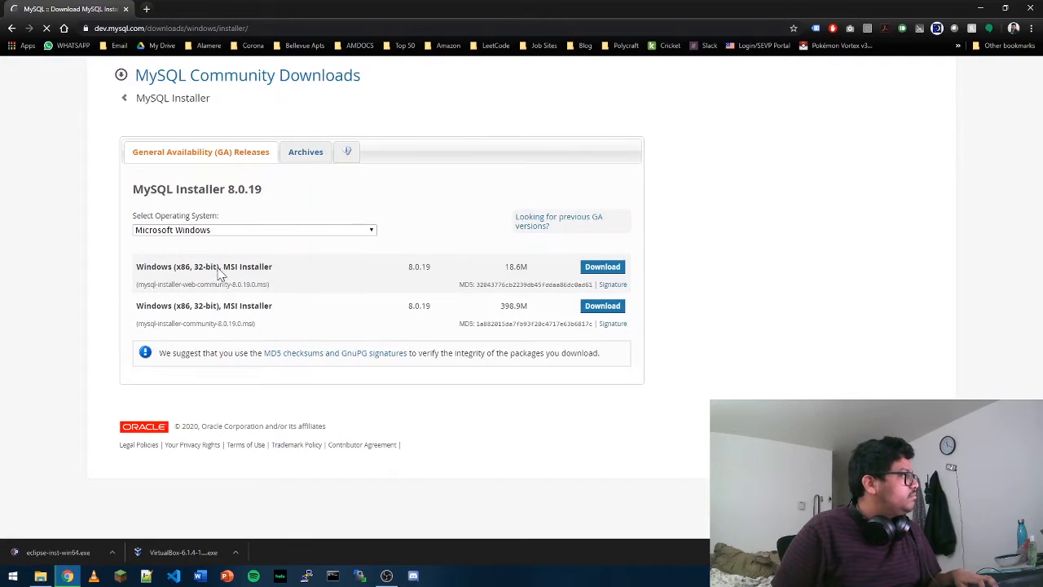
{"action": "left_click", "coordinate": [540, 226]}
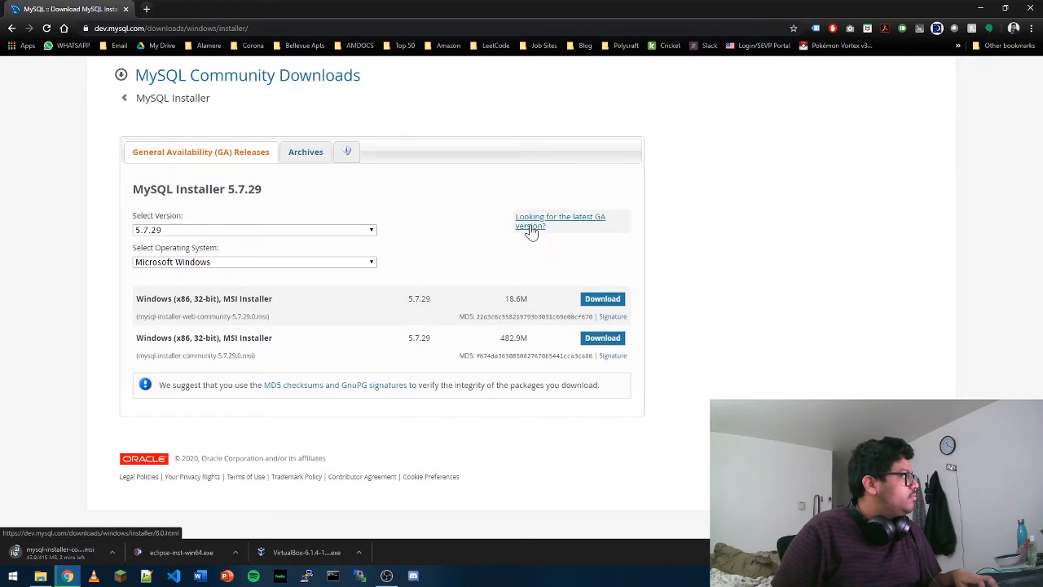
{"action": "left_click", "coordinate": [317, 158]}
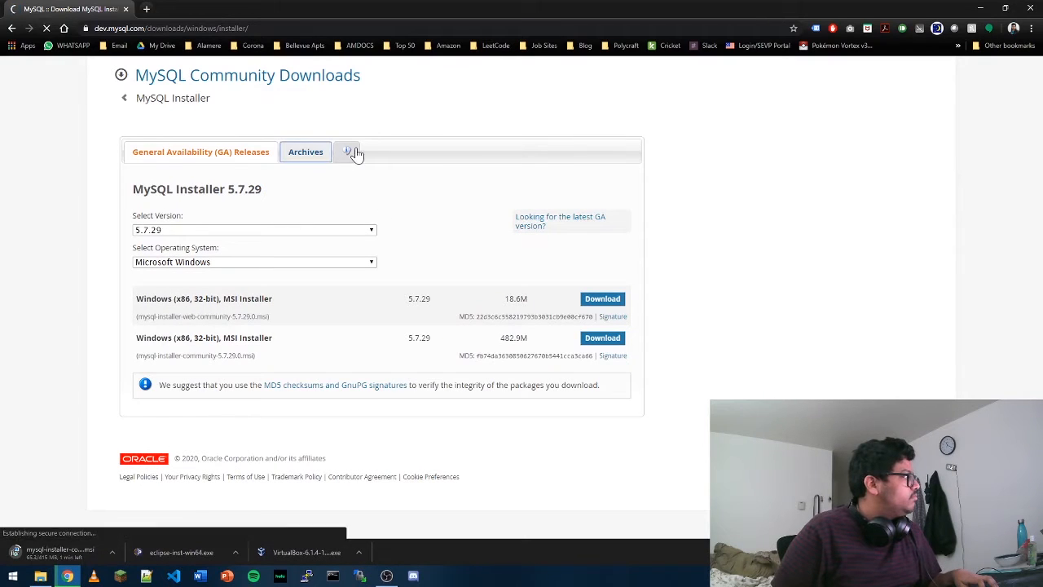
{"action": "left_click", "coordinate": [349, 151]}
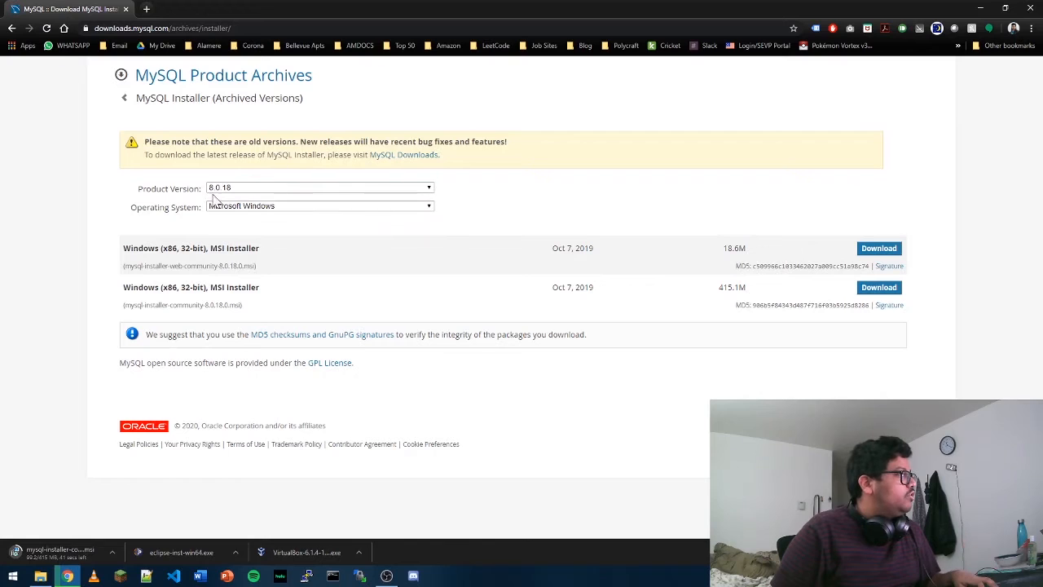
{"action": "left_click", "coordinate": [11, 29]}
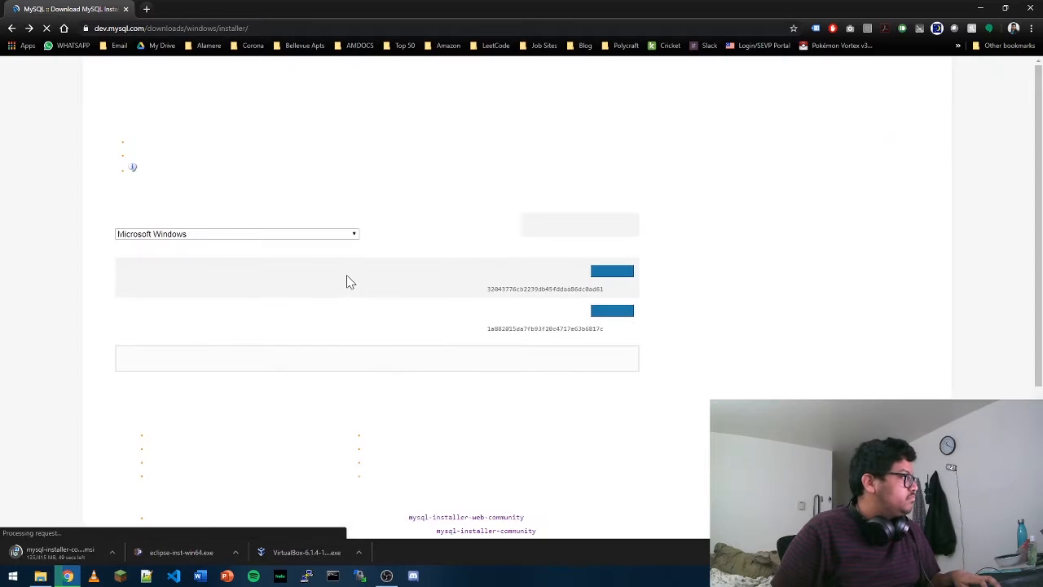
Read the MySQL Installer information notes on choosing between the web and full community installer files.
{"action": "left_click", "coordinate": [347, 153]}
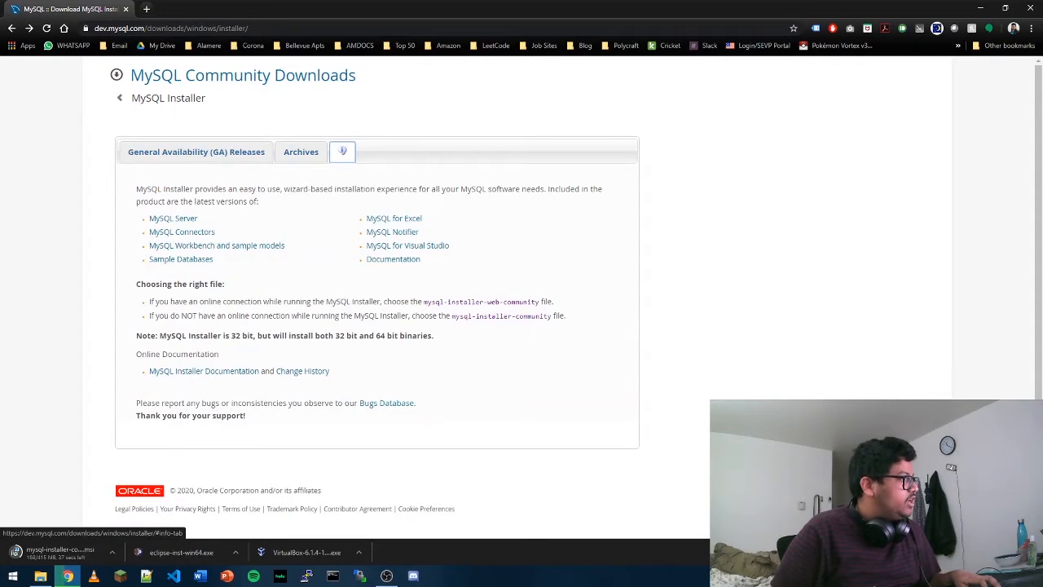
{"action": "left_click_drag", "start_coordinate": [136, 341], "coordinate": [441, 340]}
{"action": "left_click", "coordinate": [498, 339]}
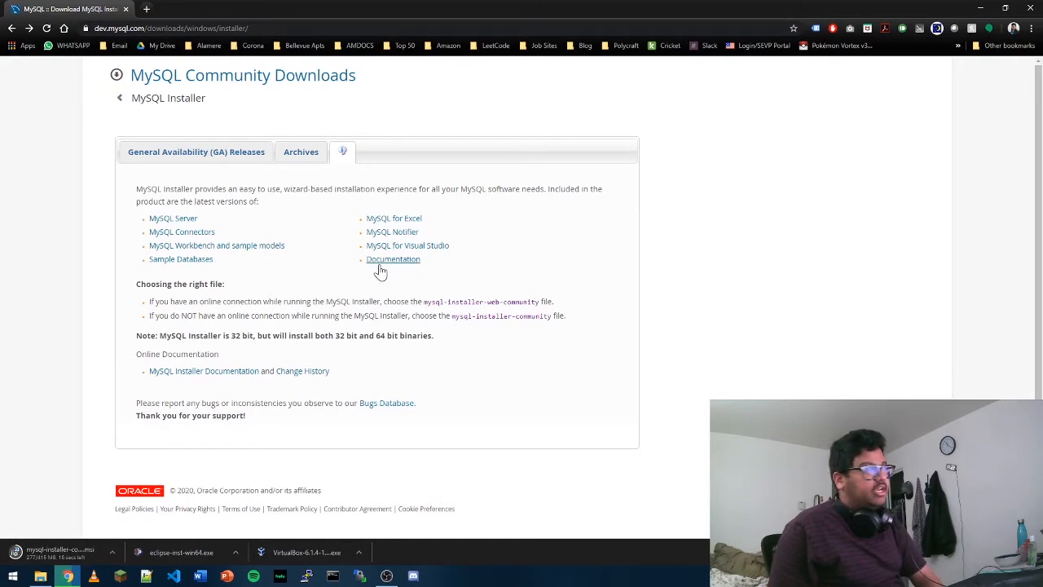
{"action": "left_click", "coordinate": [119, 99]}
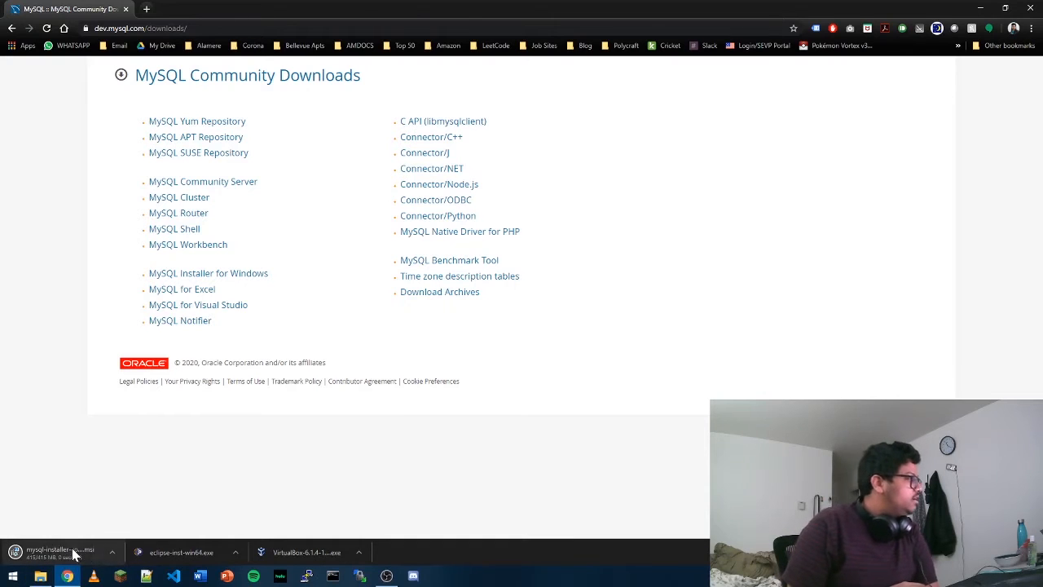
Open the downloaded file's folder and launch the mysql-installer-community-8.0.18 installer.
{"action": "left_click", "coordinate": [112, 553]}
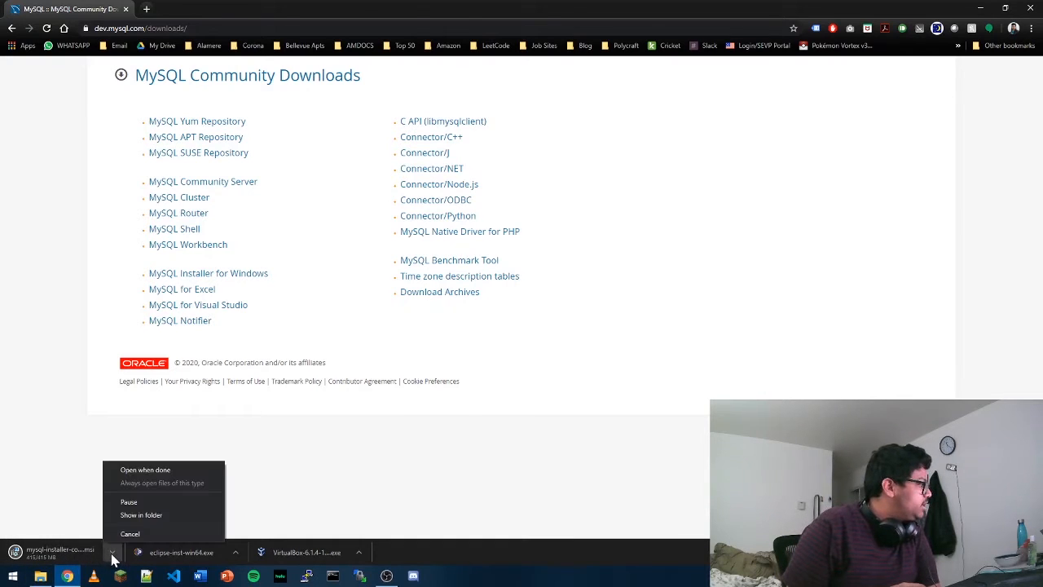
{"action": "left_click", "coordinate": [147, 518]}
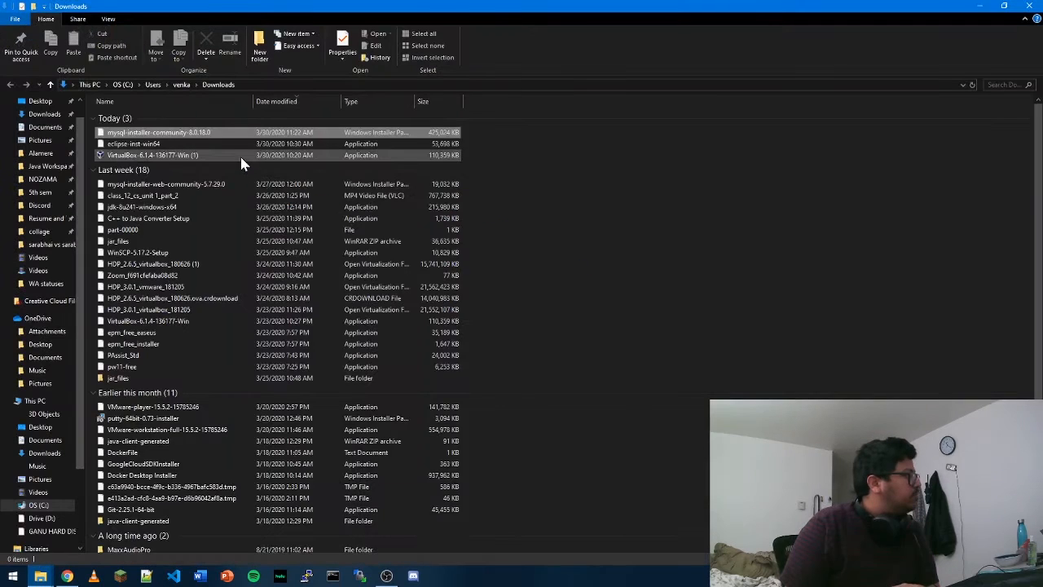
{"action": "double_click", "coordinate": [217, 138]}
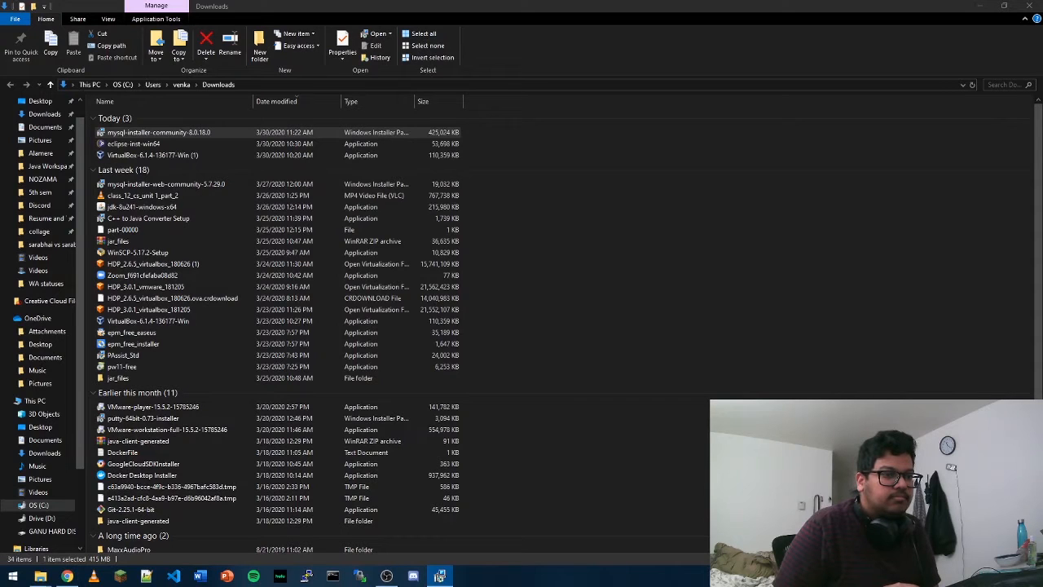
{"action": "left_click_drag", "start_coordinate": [1042, 295], "coordinate": [492, 228]}
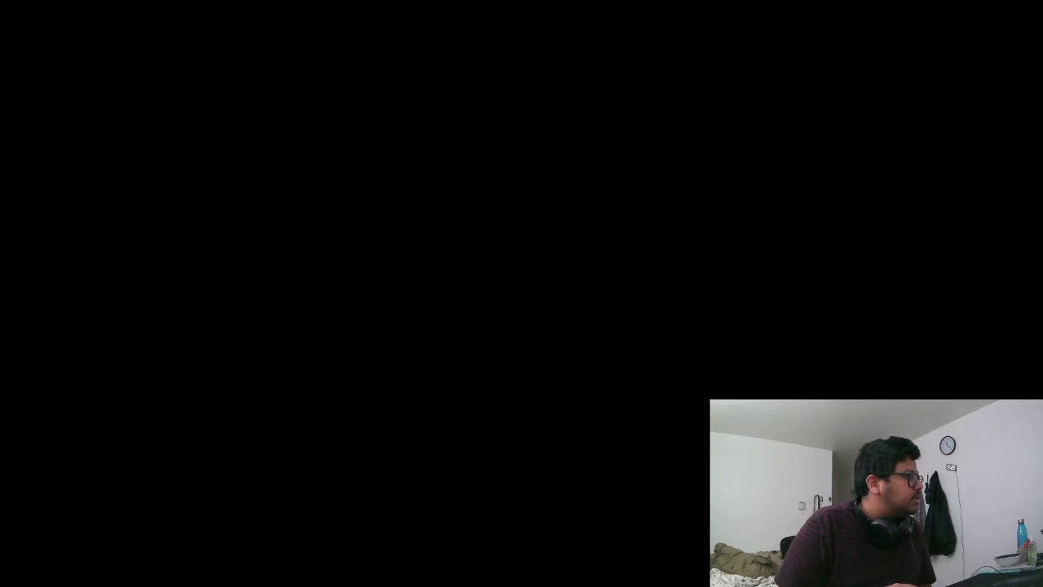
{"action": "left_click", "coordinate": [398, 410]}
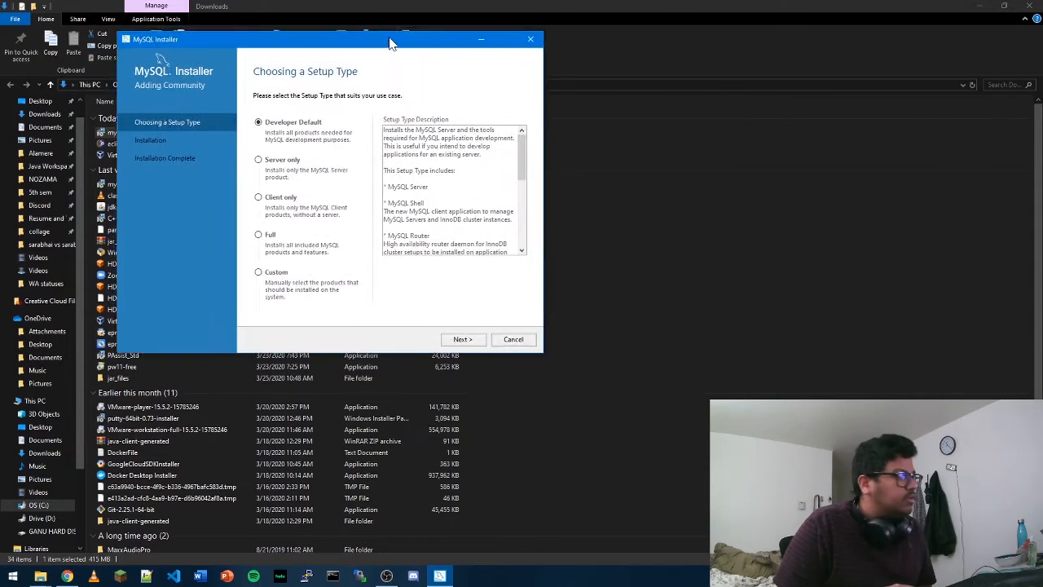
{"action": "left_click_drag", "start_coordinate": [389, 40], "coordinate": [533, 58]}
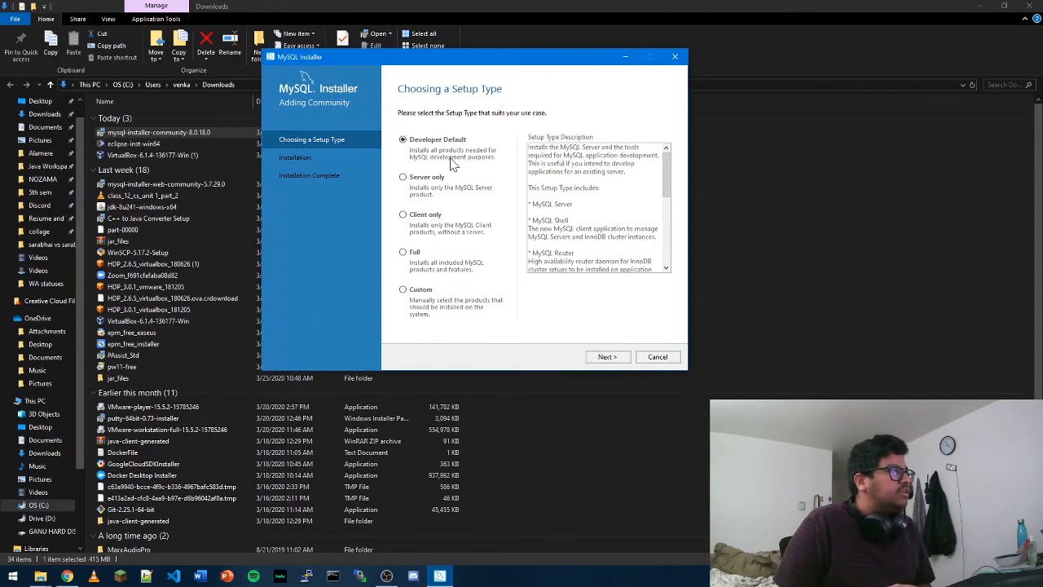
Keep the Developer Default setup type and continue past the path conflict warning.
{"action": "left_click", "coordinate": [607, 357]}
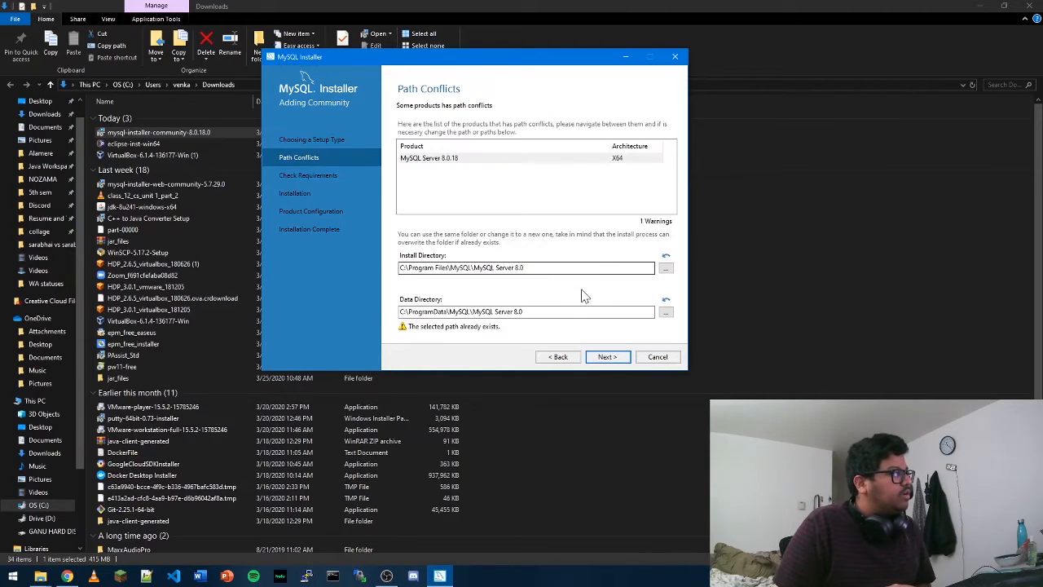
{"action": "left_click", "coordinate": [615, 359]}
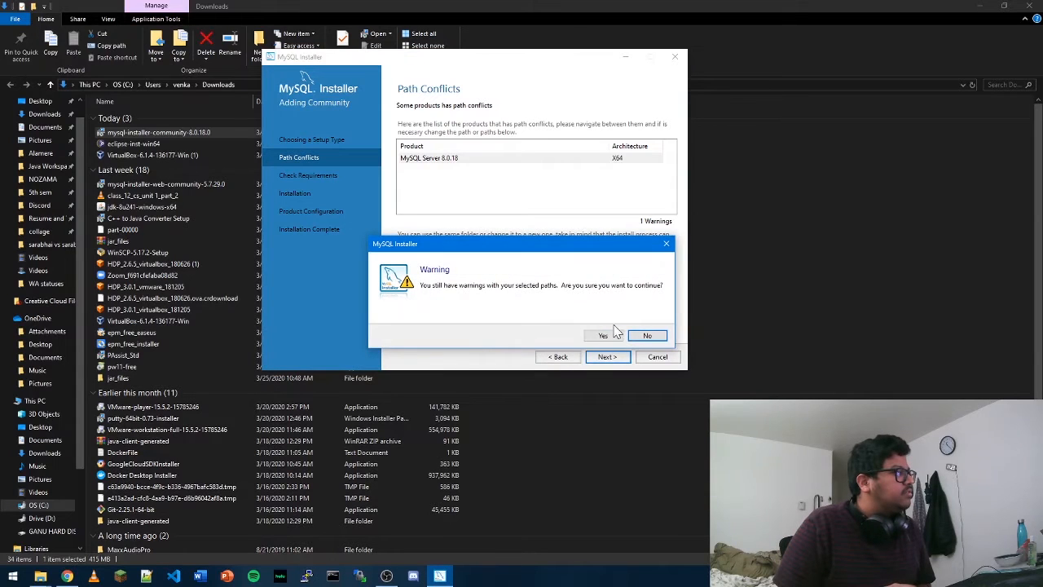
{"action": "left_click", "coordinate": [603, 336]}
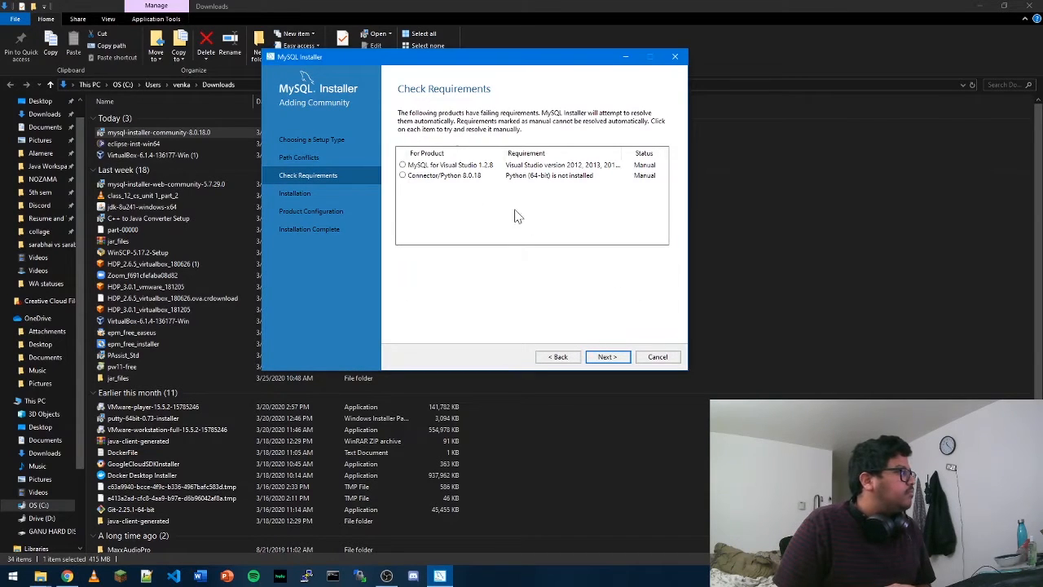
Continue past the unmet product requirements, accepting that those products will not be installed.
{"action": "left_click", "coordinate": [410, 167]}
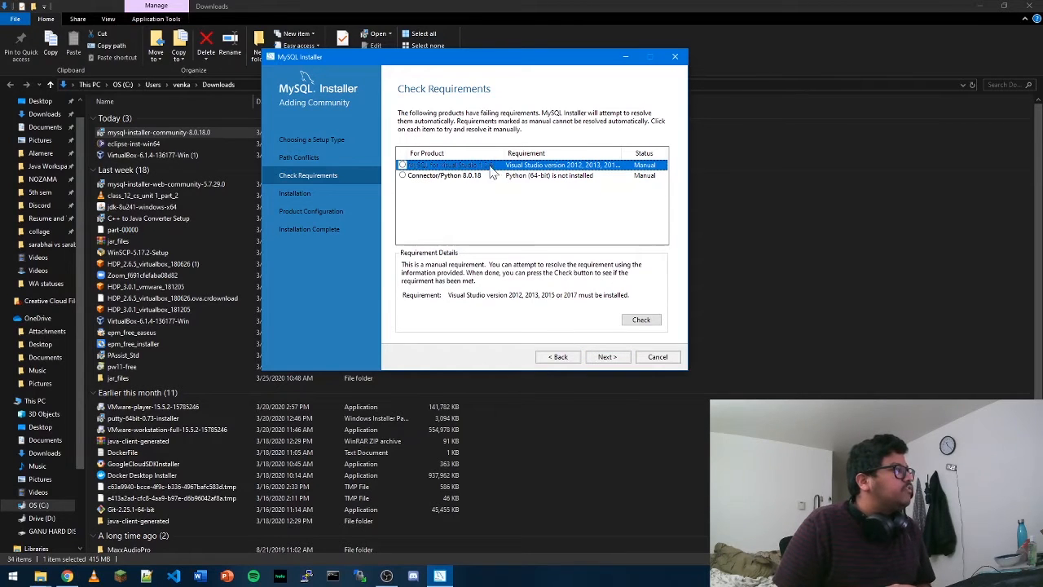
{"action": "left_click", "coordinate": [607, 357]}
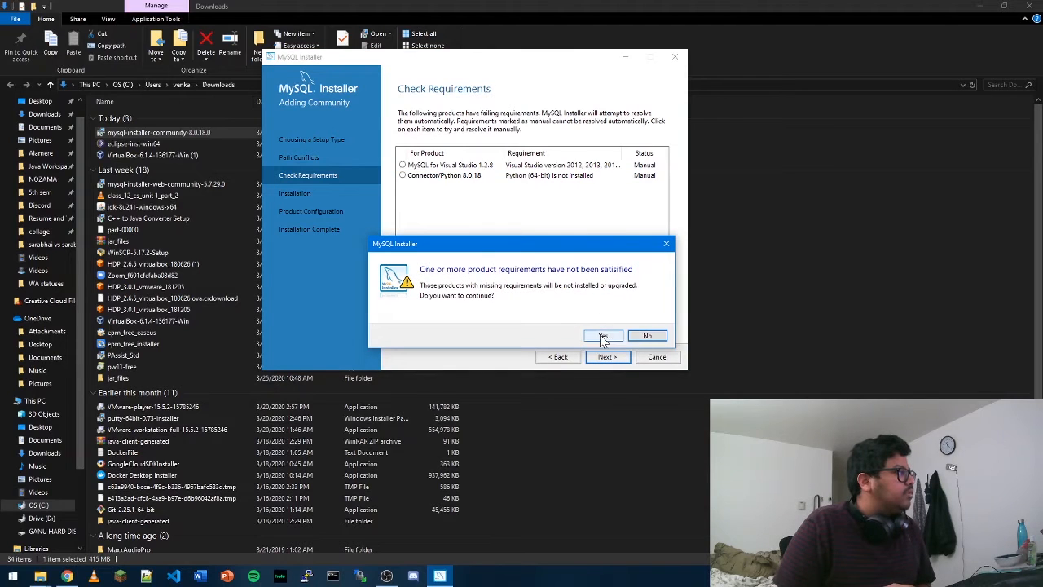
{"action": "left_click", "coordinate": [603, 335]}
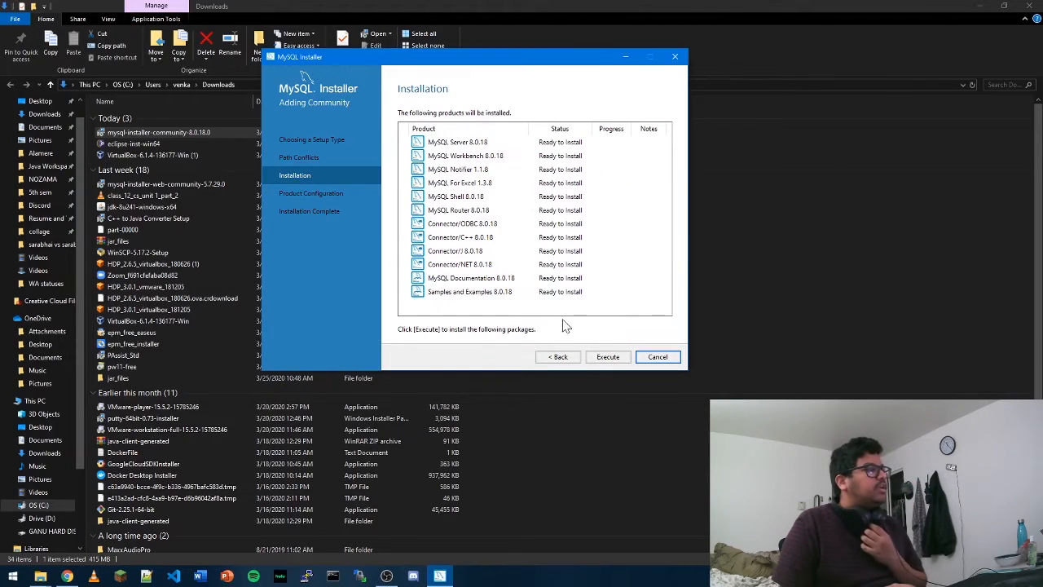
Execute the installation of all listed MySQL products and continue to product configuration.
{"action": "left_click", "coordinate": [607, 356]}
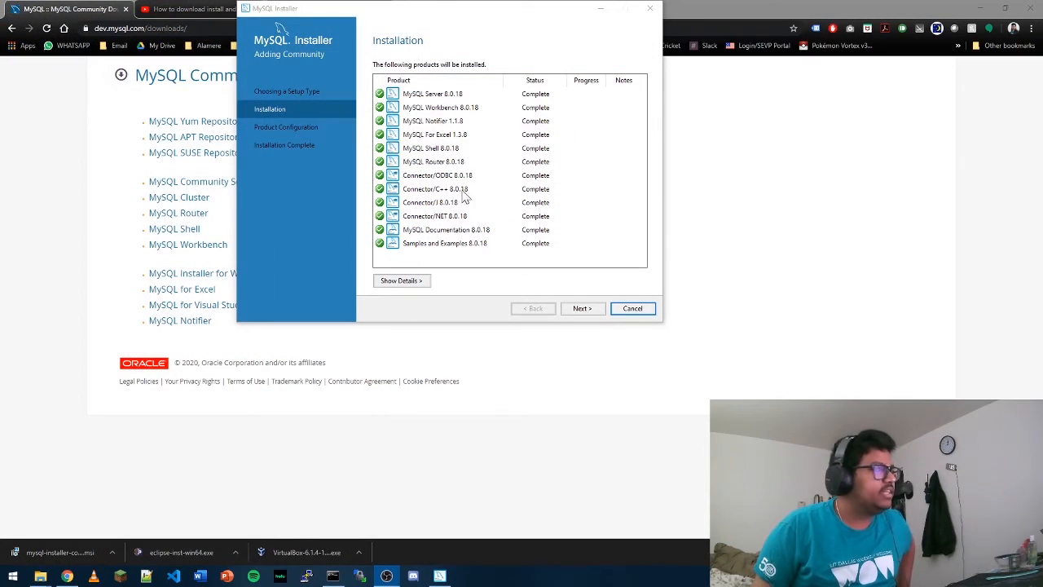
{"action": "left_click", "coordinate": [581, 310]}
{"action": "left_click", "coordinate": [582, 309]}
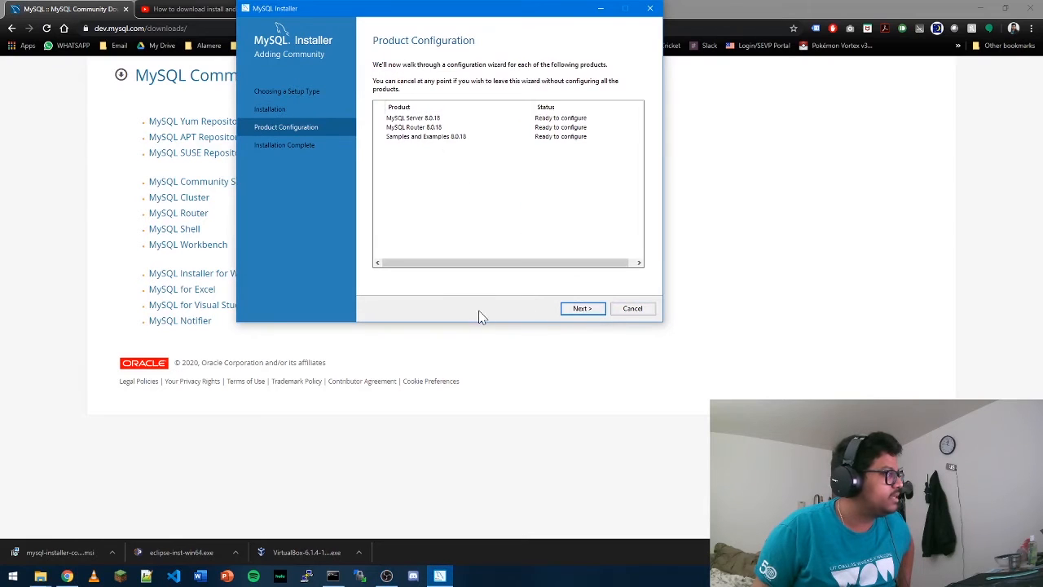
Start the server configuration wizard keeping the Standalone MySQL Server / Classic MySQL Replication option.
{"action": "left_click", "coordinate": [581, 311]}
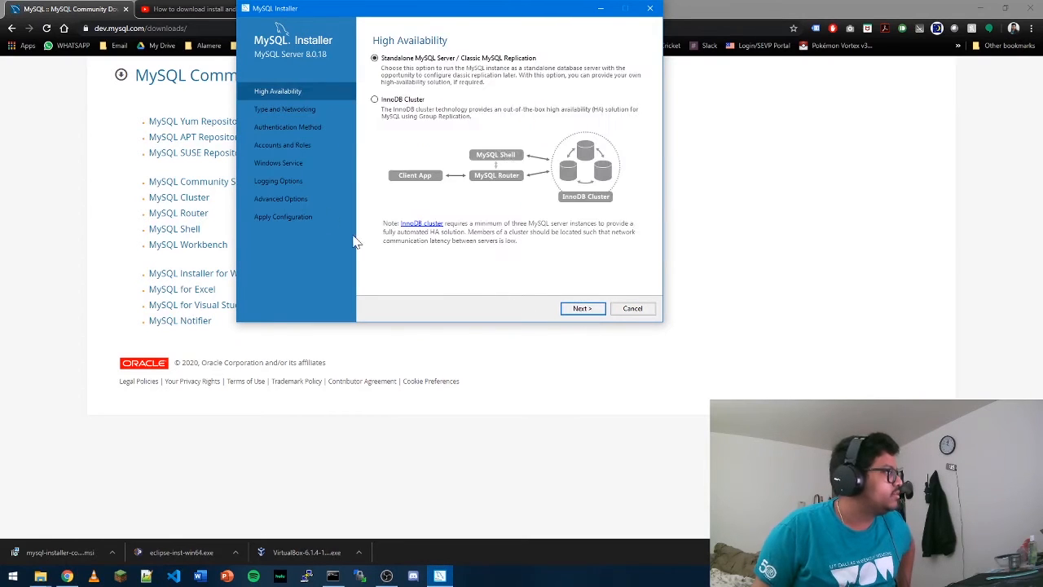
{"action": "left_click", "coordinate": [581, 306]}
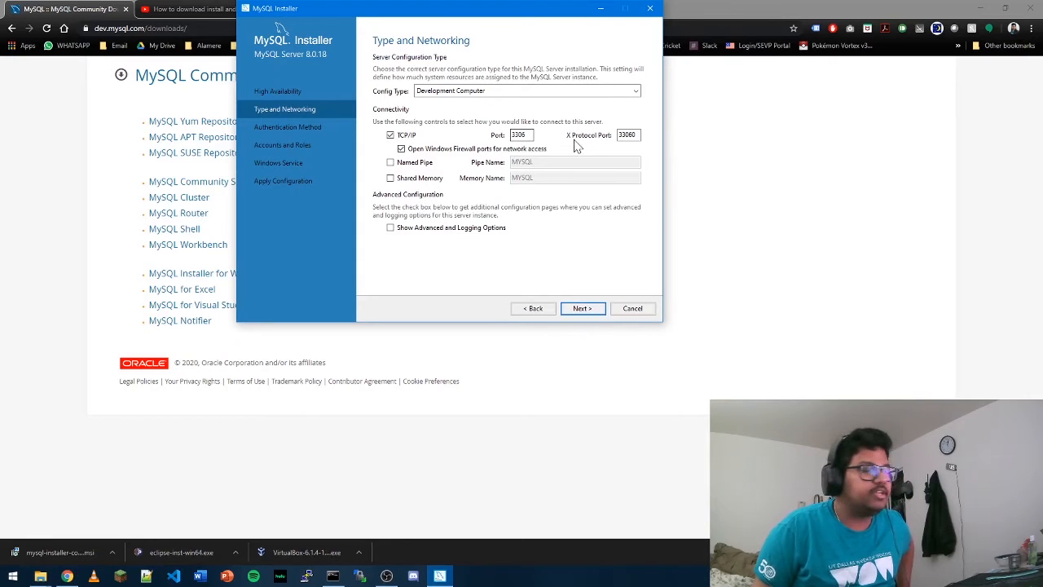
Enable Named Pipe and Shared Memory connectivity, then continue through the authentication method page.
{"action": "left_click", "coordinate": [404, 166]}
{"action": "left_click", "coordinate": [407, 180]}
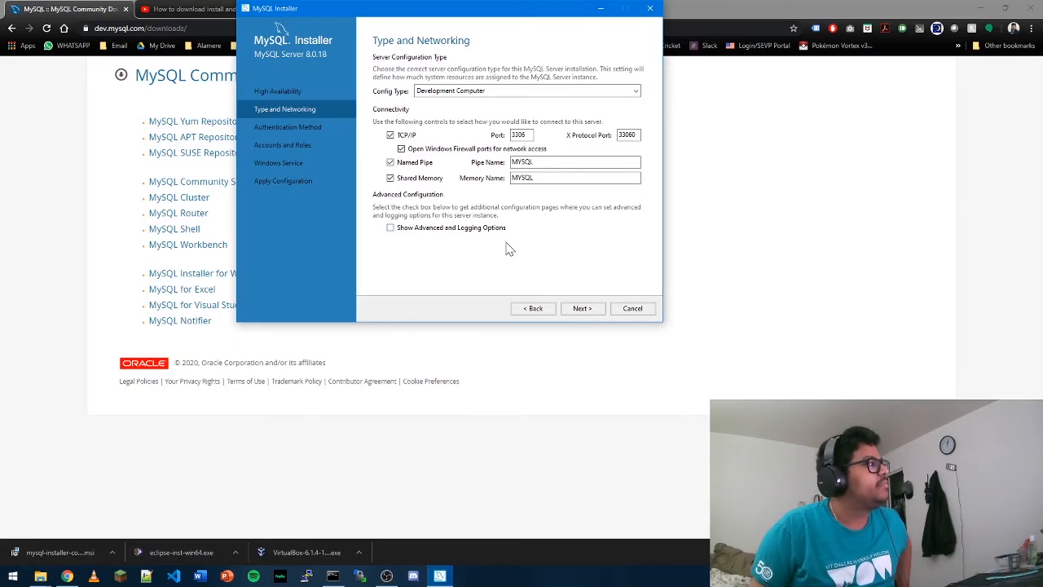
{"action": "left_click", "coordinate": [588, 312]}
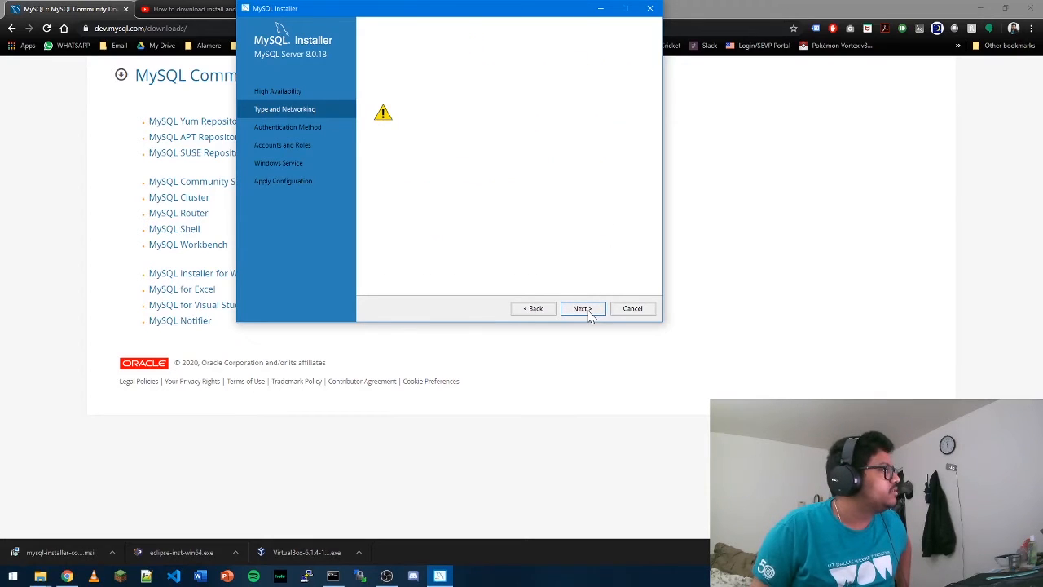
{"action": "left_click", "coordinate": [584, 311]}
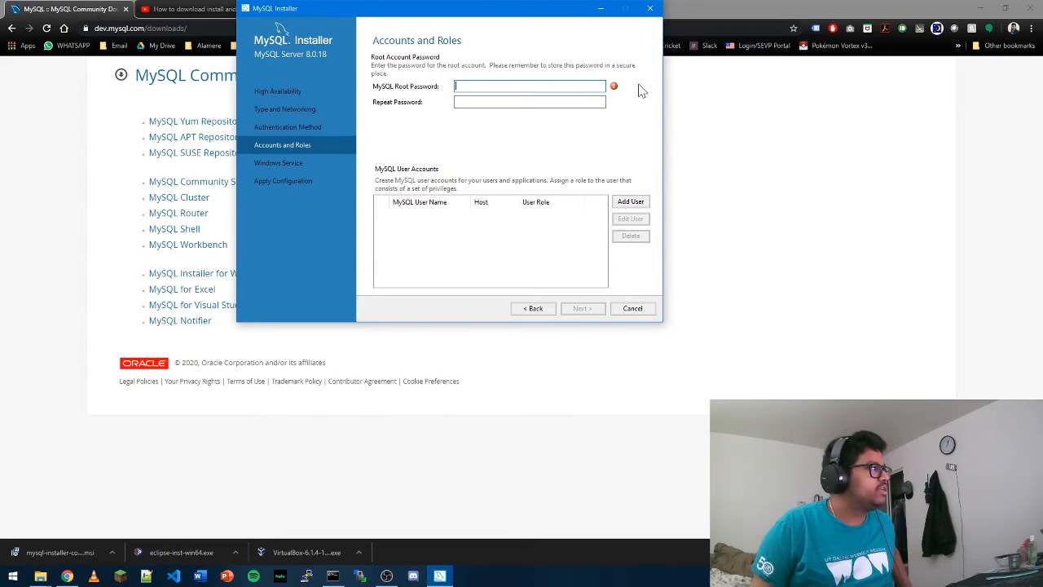
Enter the MySQL root account password and repeat it in the confirmation field.
{"action": "mouse_move", "coordinate": [616, 93]}
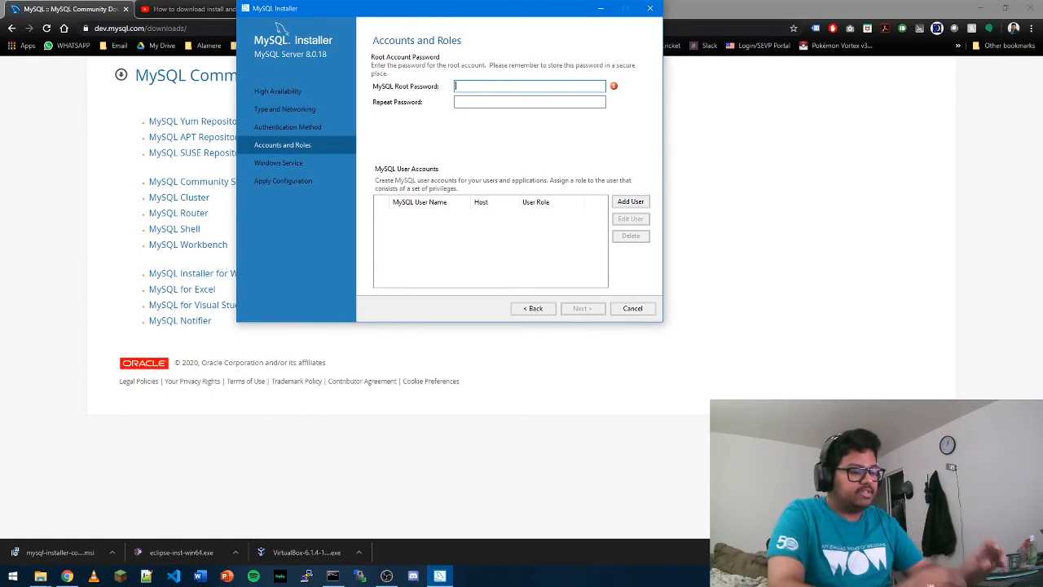
{"action": "type", "text": "********"}
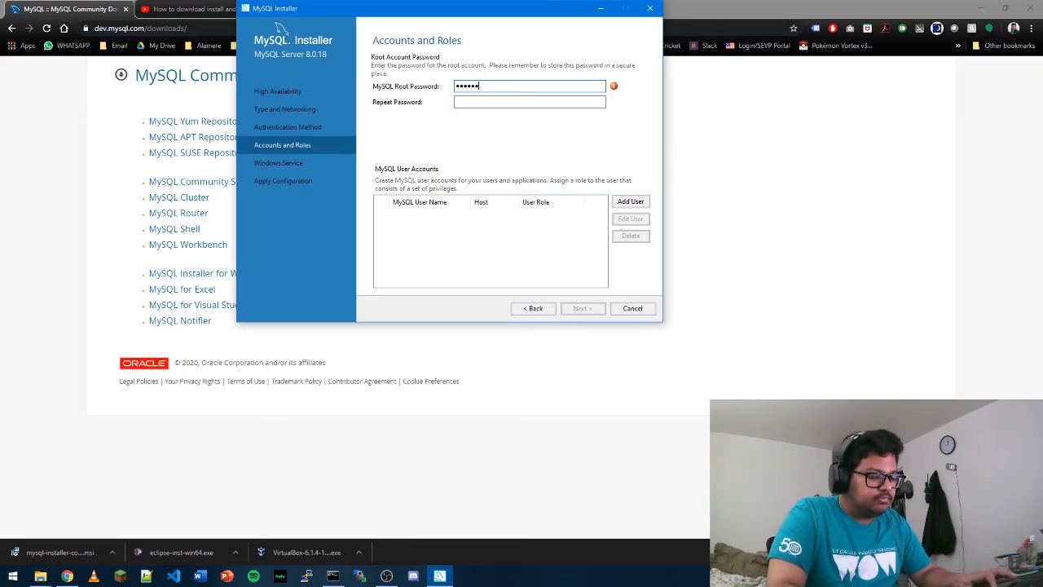
{"action": "type", "text": "******"}
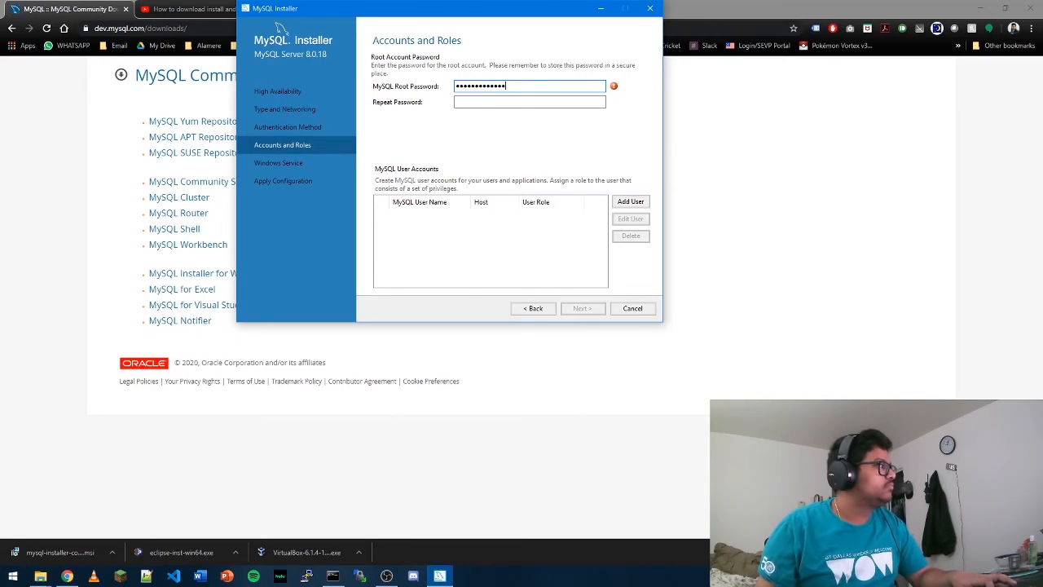
{"action": "key", "text": "Tab"}
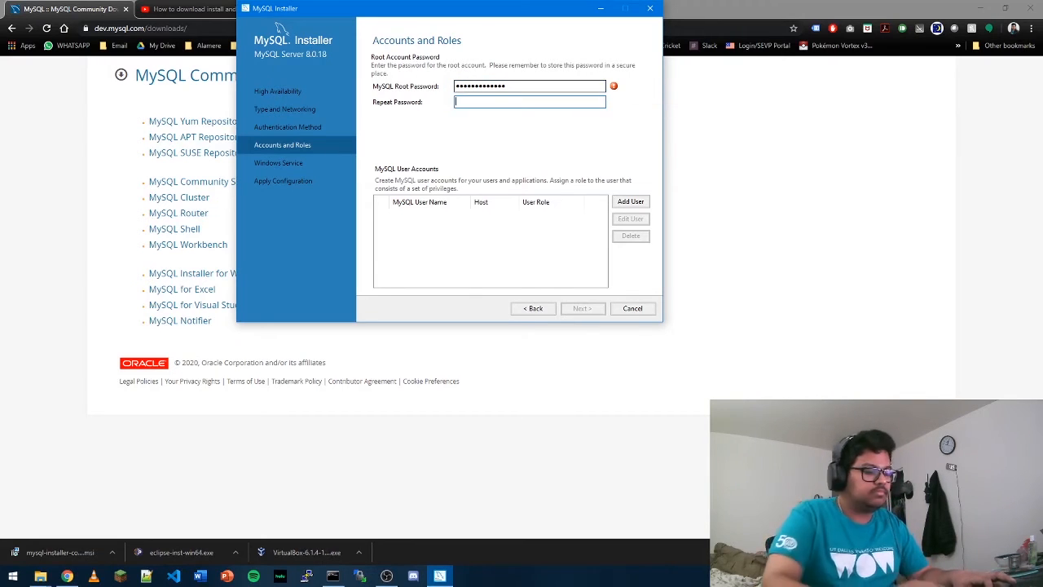
{"action": "type", "text": "*************"}
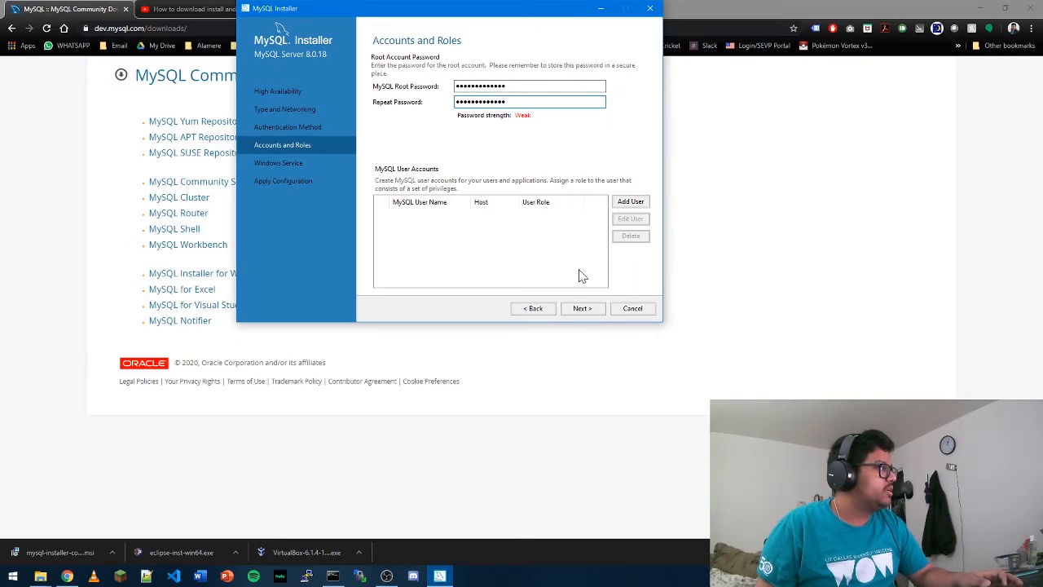
Keep the default Windows Service settings, apply the MySQL Server configuration and finish the server wizard.
{"action": "left_click", "coordinate": [584, 308]}
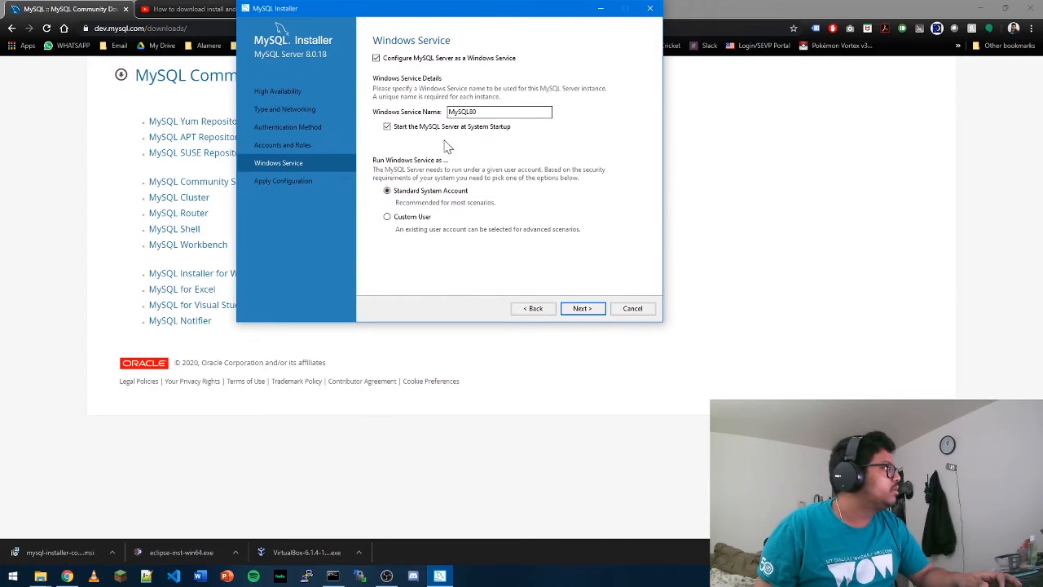
{"action": "left_click", "coordinate": [583, 308]}
{"action": "left_click", "coordinate": [580, 308]}
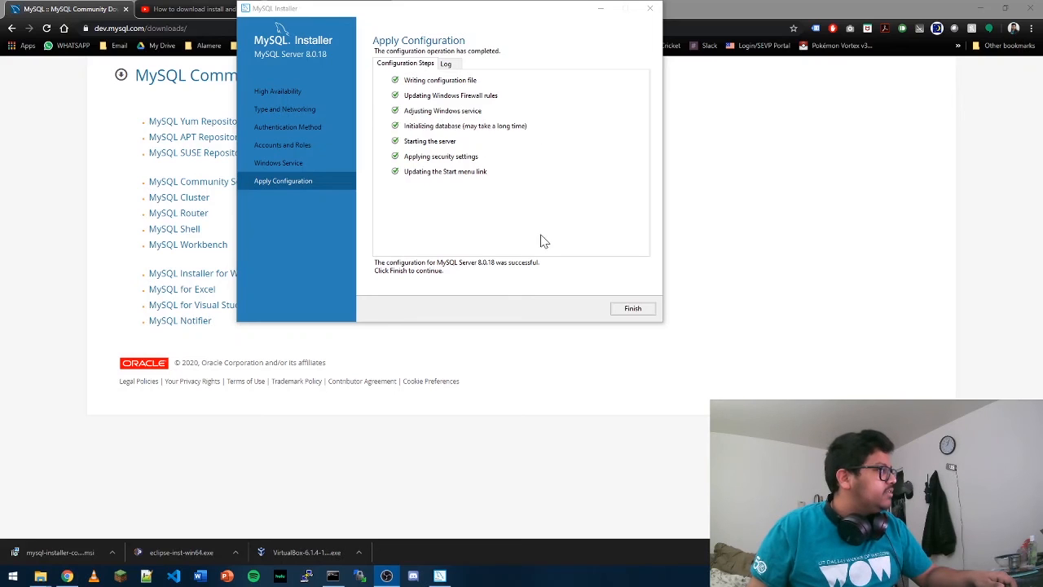
{"action": "left_click", "coordinate": [632, 310]}
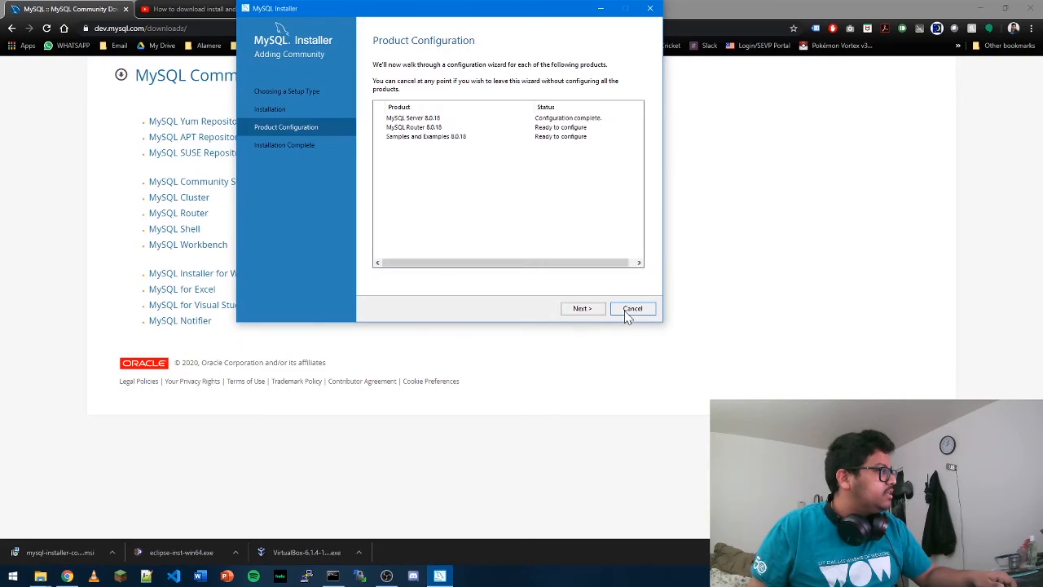
Continue product configuration past MySQL Router to the Samples and Examples configuration wizard.
{"action": "left_click", "coordinate": [583, 309]}
{"action": "left_click", "coordinate": [583, 309]}
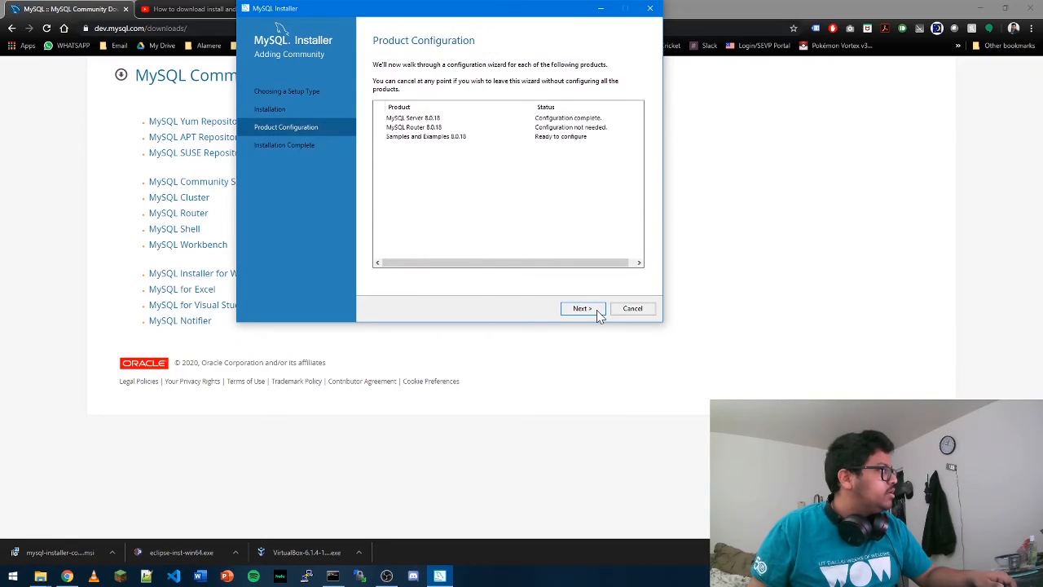
{"action": "left_click", "coordinate": [597, 311]}
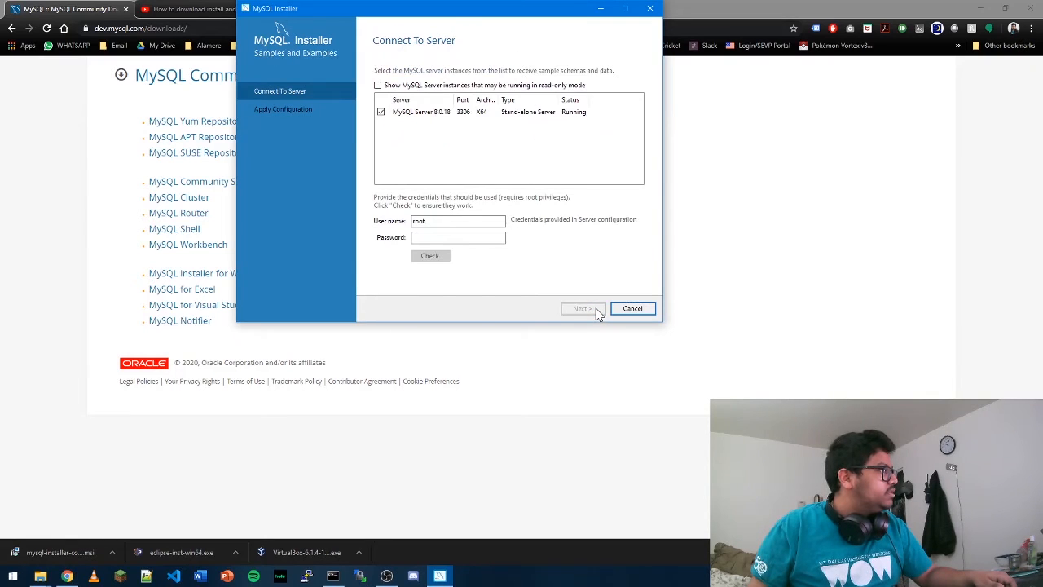
Enter the root account password for the Samples and Examples server connection and check the connection.
{"action": "left_click", "coordinate": [489, 237]}
{"action": "type", "text": "*******"}
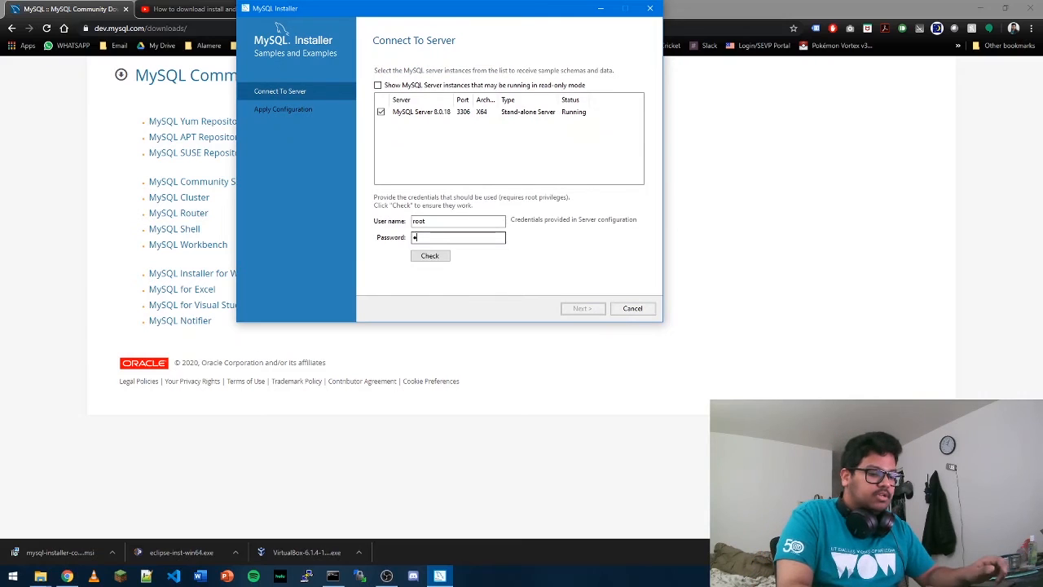
{"action": "type", "text": "******"}
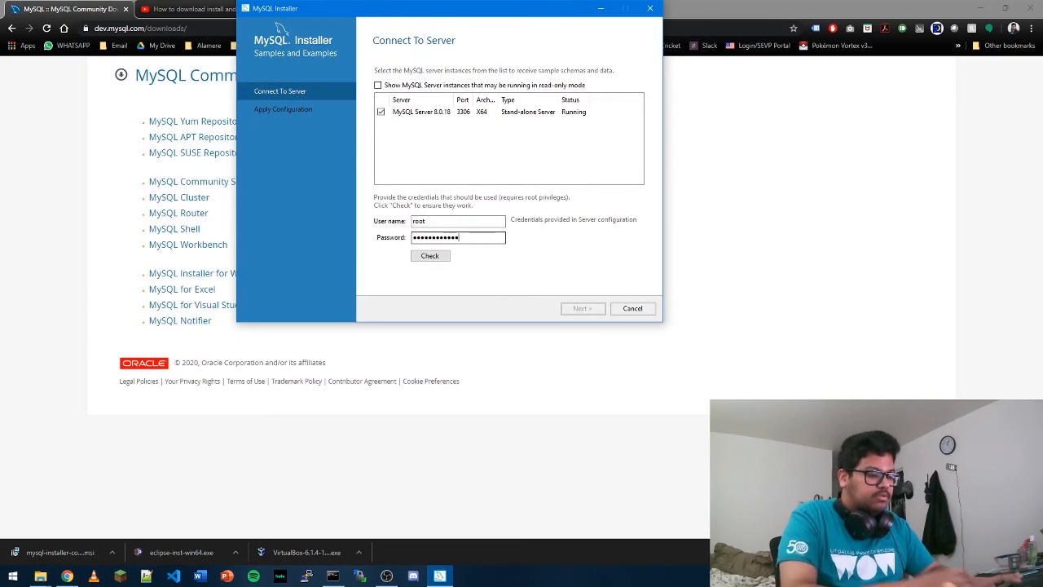
{"action": "left_click", "coordinate": [441, 257]}
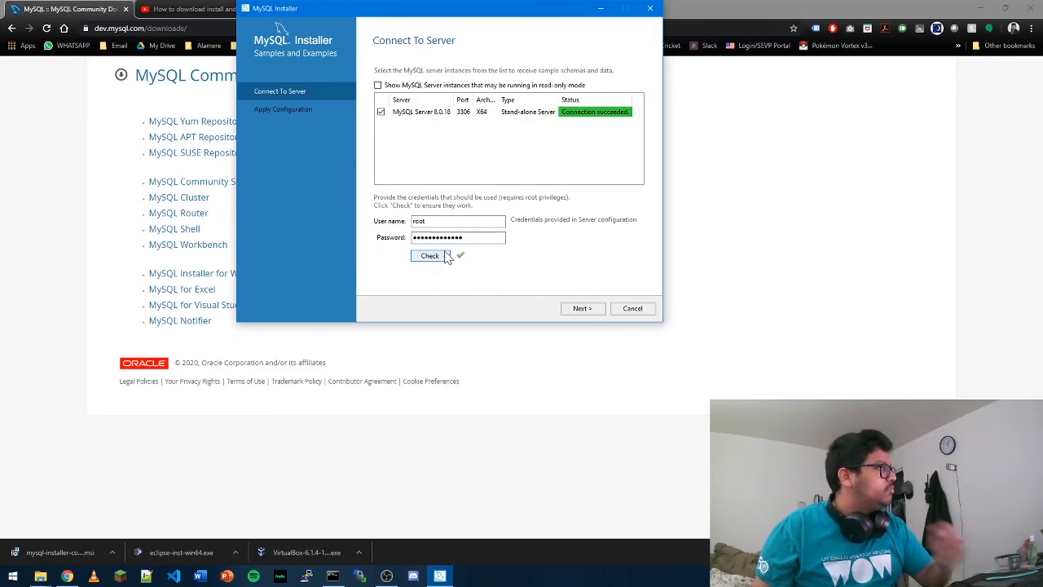
Apply the Samples and Examples configuration and finish the installer, launching MySQL Workbench and MySQL Shell after setup.
{"action": "left_click", "coordinate": [583, 308]}
{"action": "left_click", "coordinate": [583, 308]}
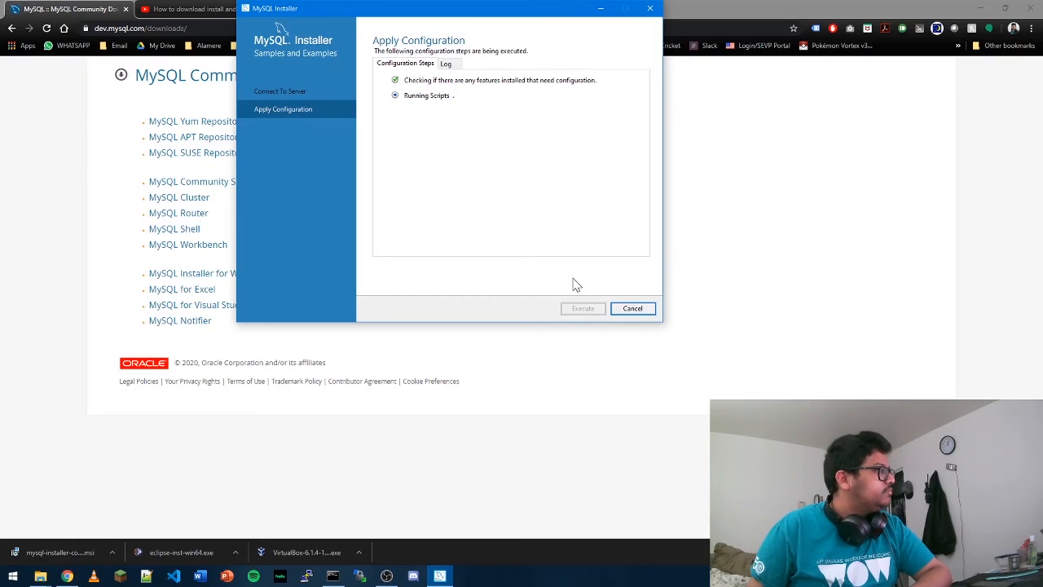
{"action": "left_click", "coordinate": [643, 313]}
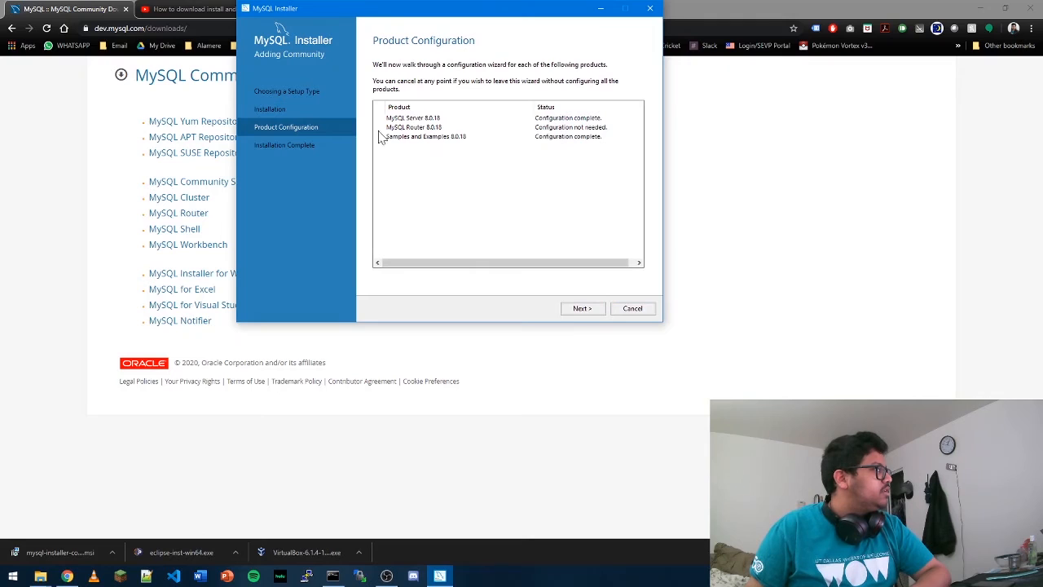
{"action": "left_click", "coordinate": [574, 308]}
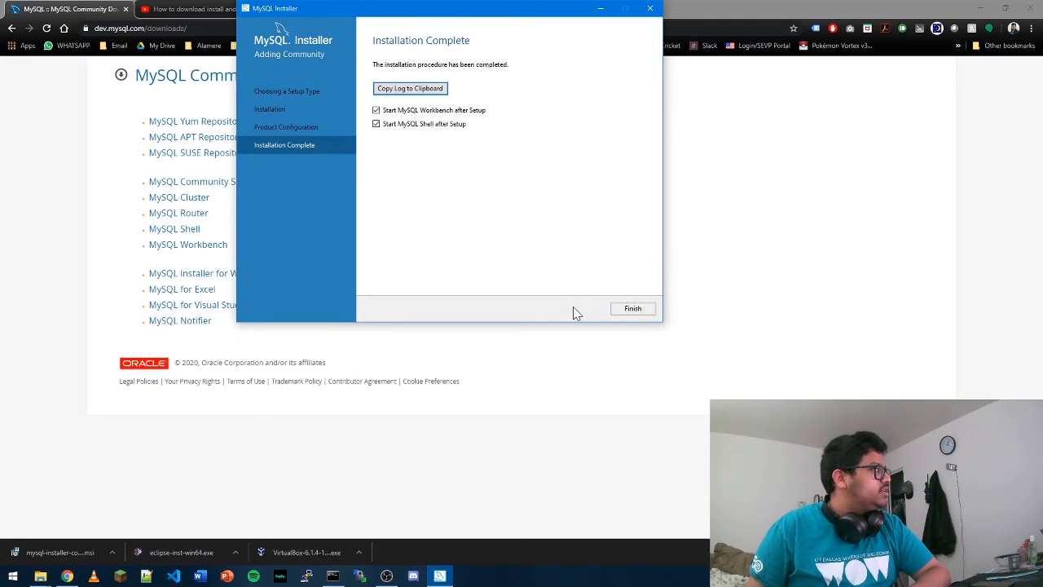
{"action": "left_click", "coordinate": [637, 312]}
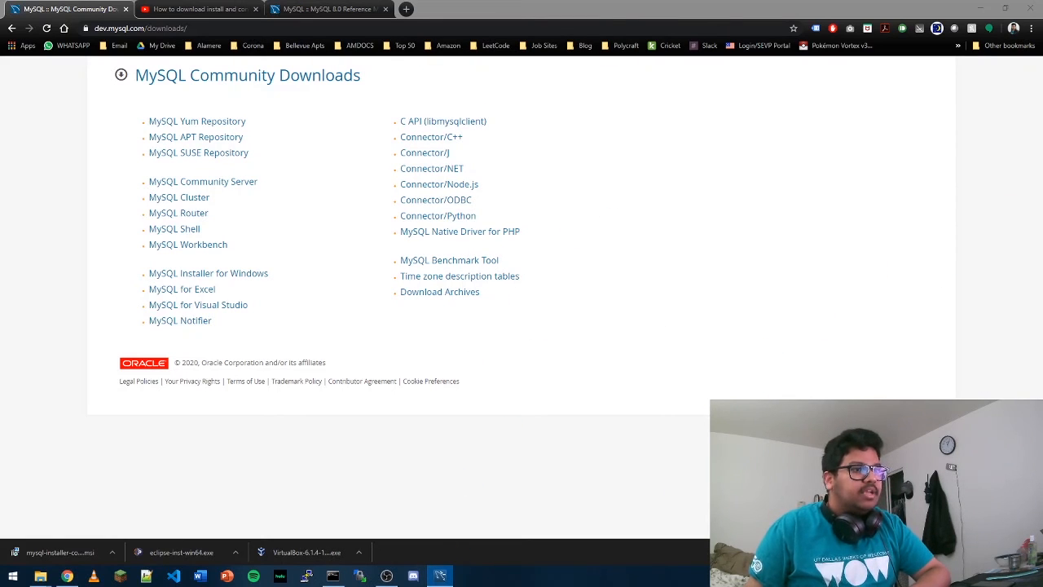
Open the local instance connection in MySQL Workbench with the root password and expand the sakila schema.
{"action": "left_click_drag", "start_coordinate": [542, 121], "coordinate": [530, 1]}
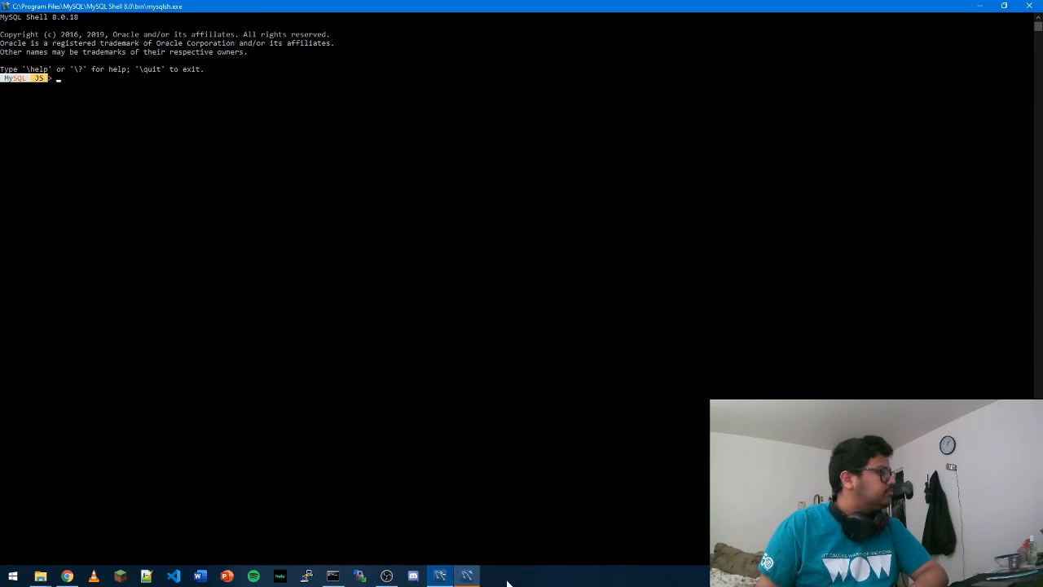
{"action": "left_click_drag", "start_coordinate": [853, 360], "coordinate": [569, 7]}
{"action": "left_click", "coordinate": [138, 277]}
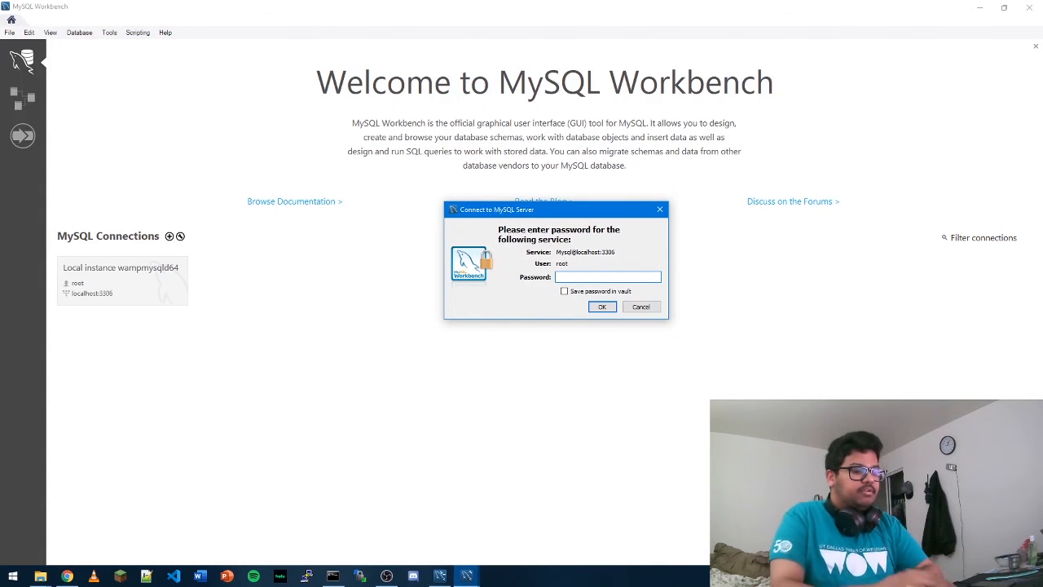
{"action": "type", "text": "********"}
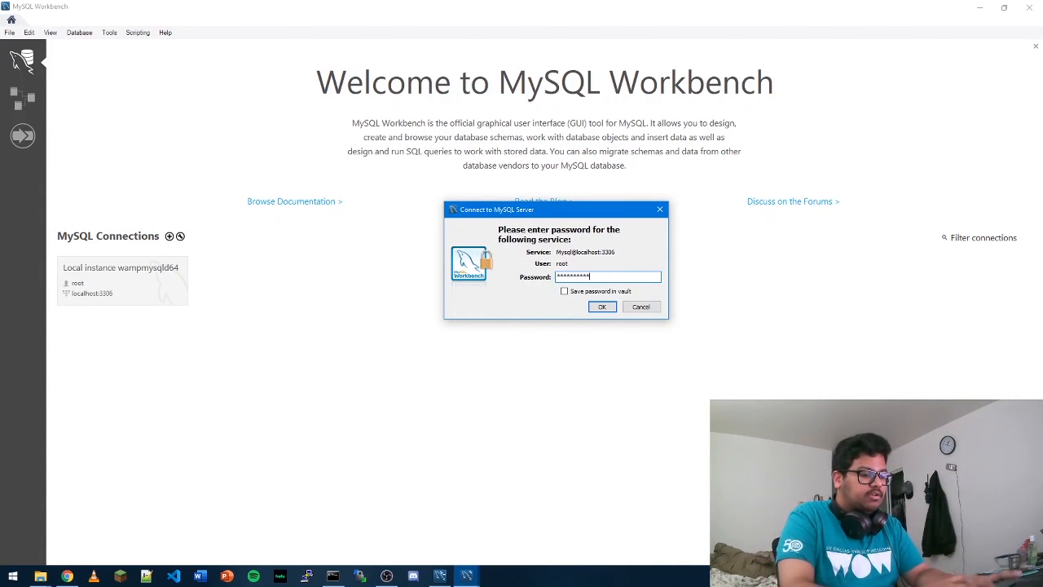
{"action": "key", "text": "Return"}
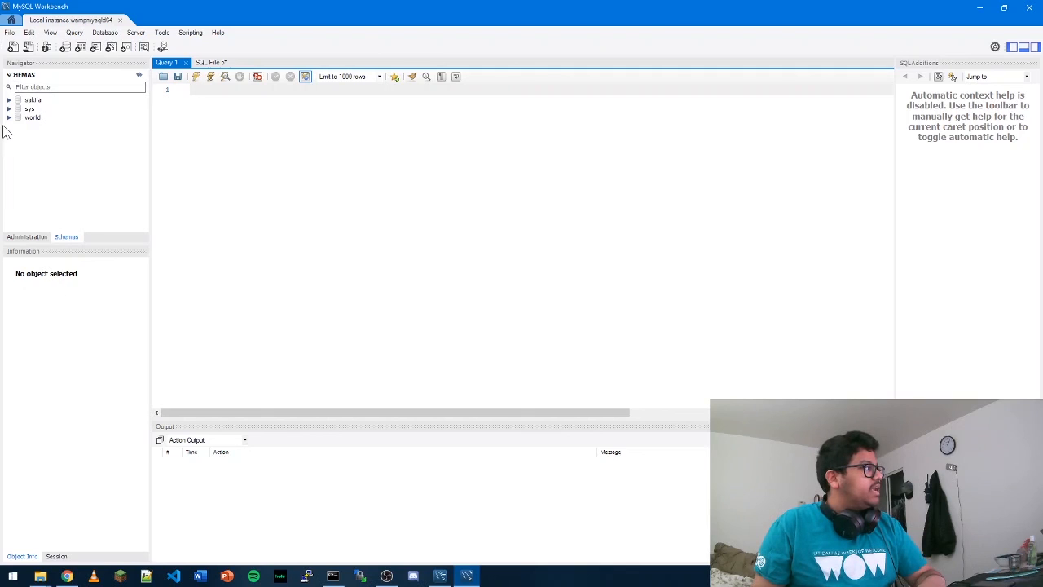
{"action": "left_click", "coordinate": [9, 99]}
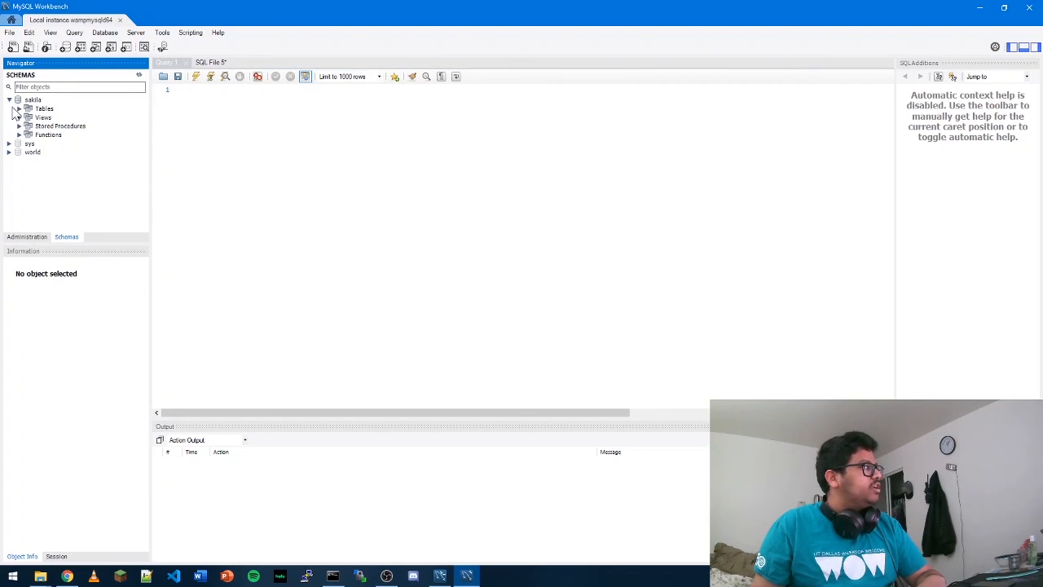